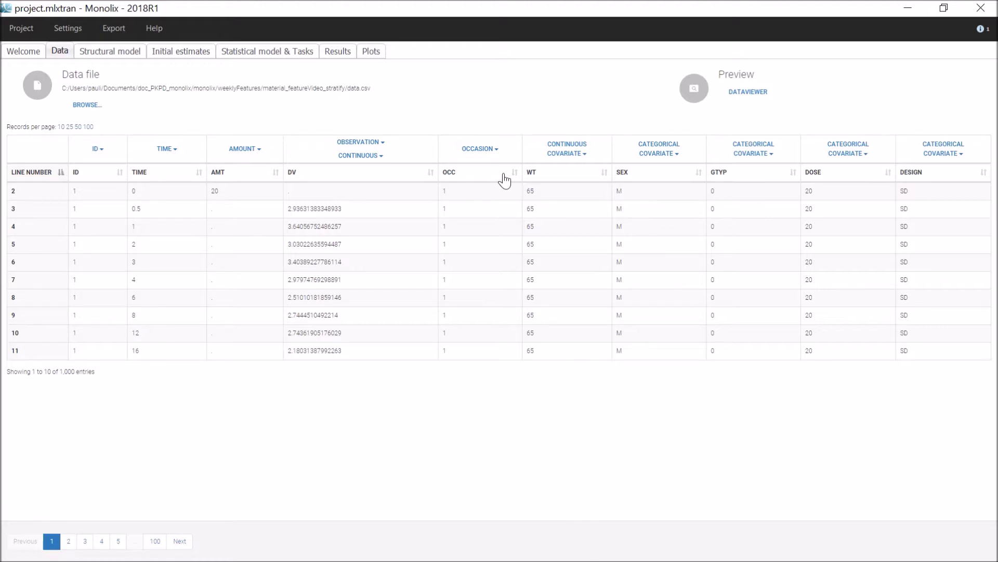
- Open the Dataviewer with a log-scale Y axis and subject and observation counts shown
{"action": "left_click", "coordinate": [754, 97]}
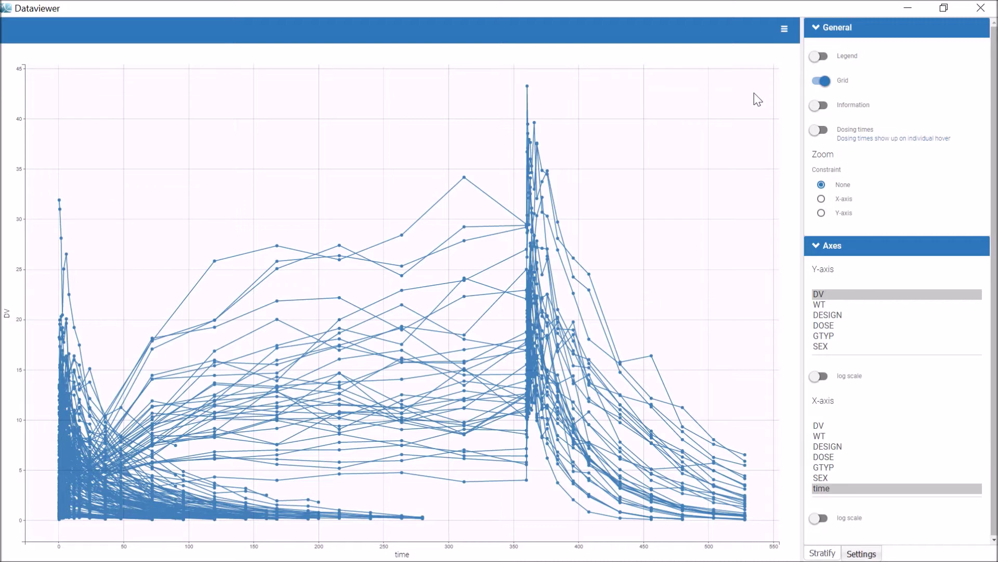
{"action": "left_click", "coordinate": [820, 376]}
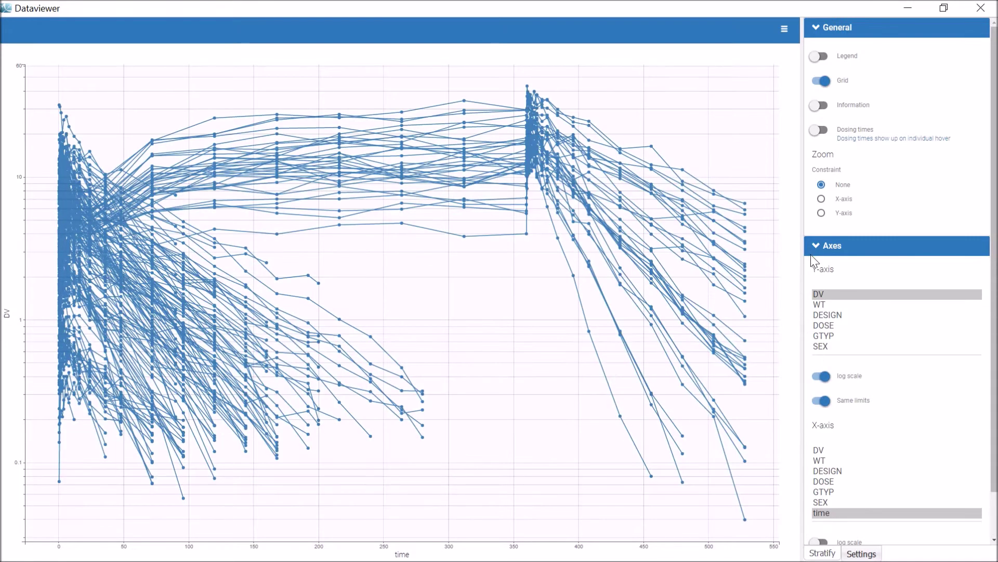
{"action": "left_click", "coordinate": [843, 108]}
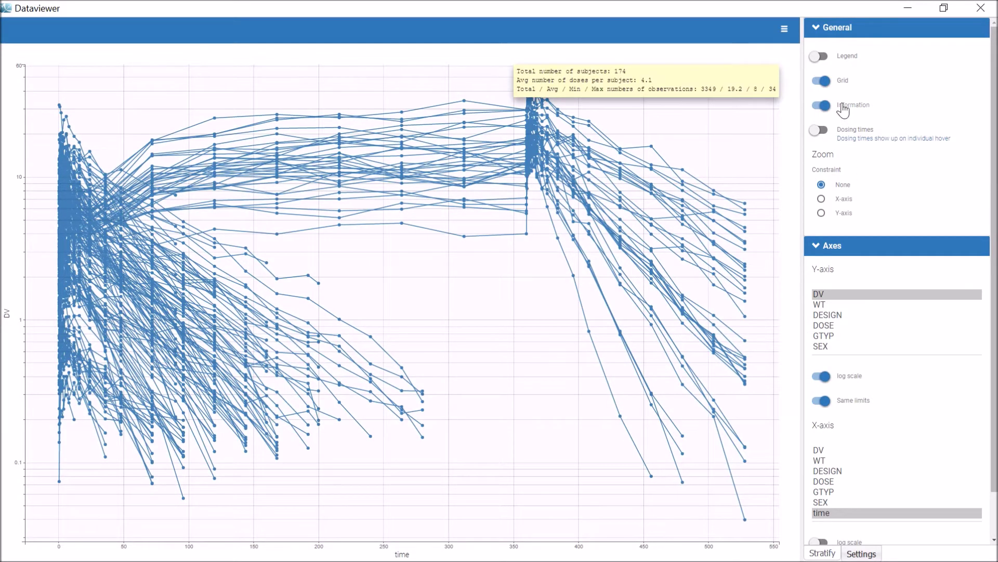
- Allocate the DESIGN covariate and split the DV plot into MD and SD panels
{"action": "left_click", "coordinate": [832, 553]}
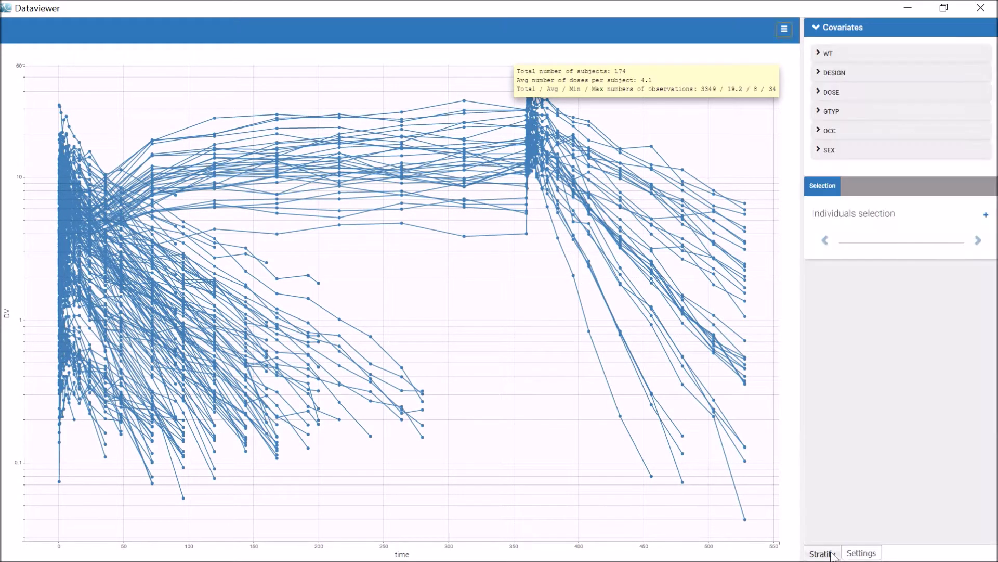
{"action": "left_click", "coordinate": [839, 73]}
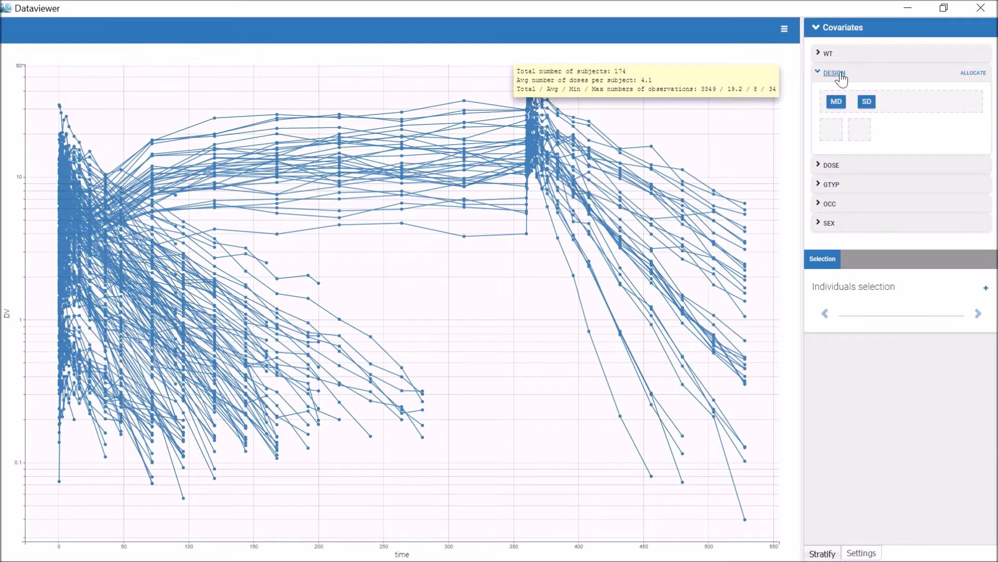
{"action": "left_click", "coordinate": [975, 74]}
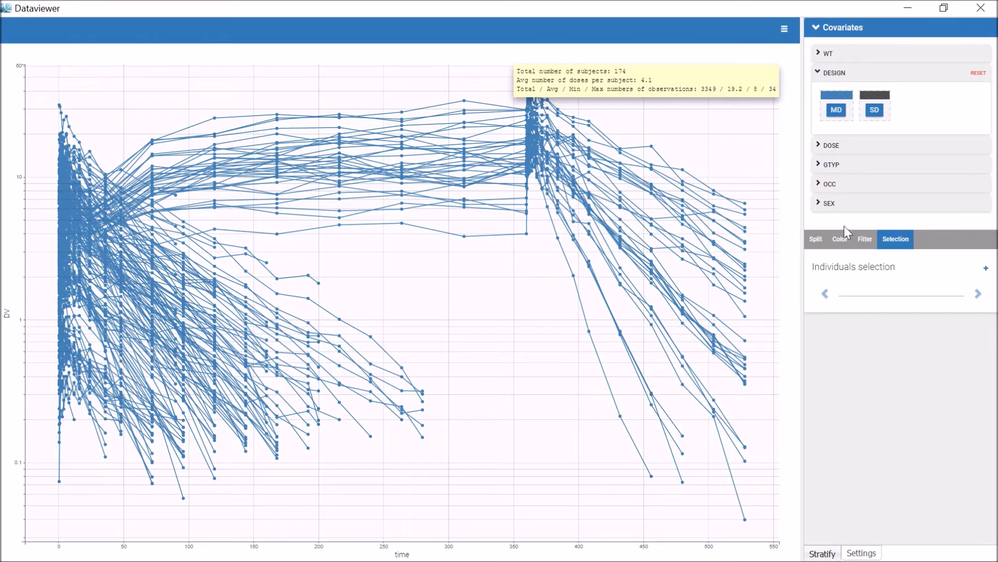
{"action": "left_click", "coordinate": [815, 239]}
{"action": "left_click", "coordinate": [860, 308]}
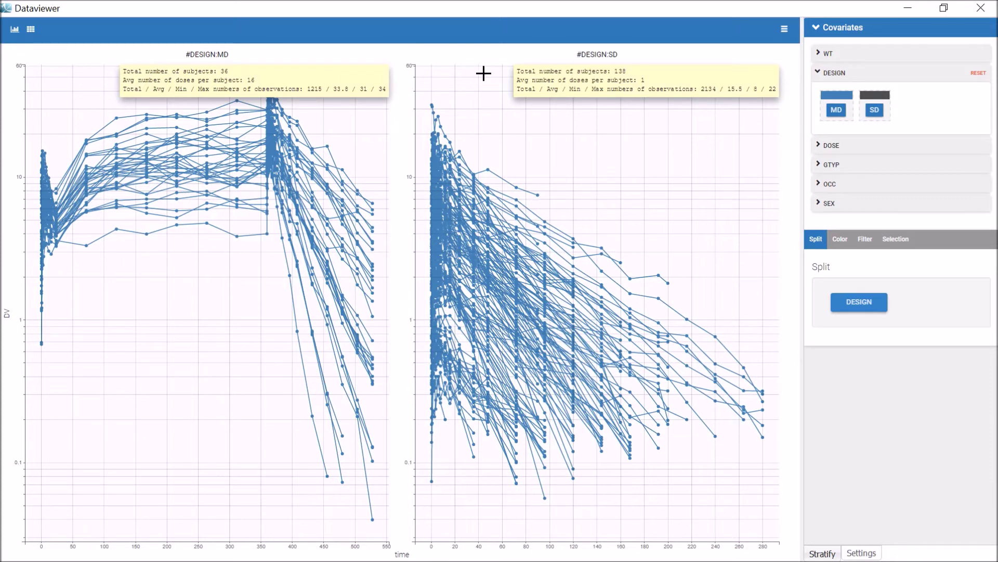
- Hide the information boxes and turn on the plot legend
{"action": "left_click", "coordinate": [861, 553]}
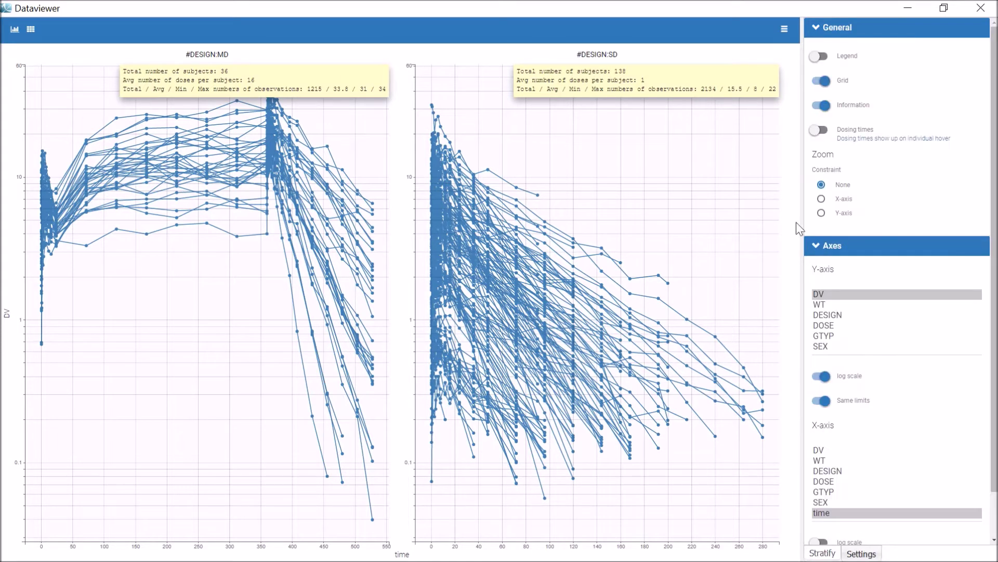
{"action": "left_click", "coordinate": [820, 105]}
{"action": "left_click", "coordinate": [819, 56]}
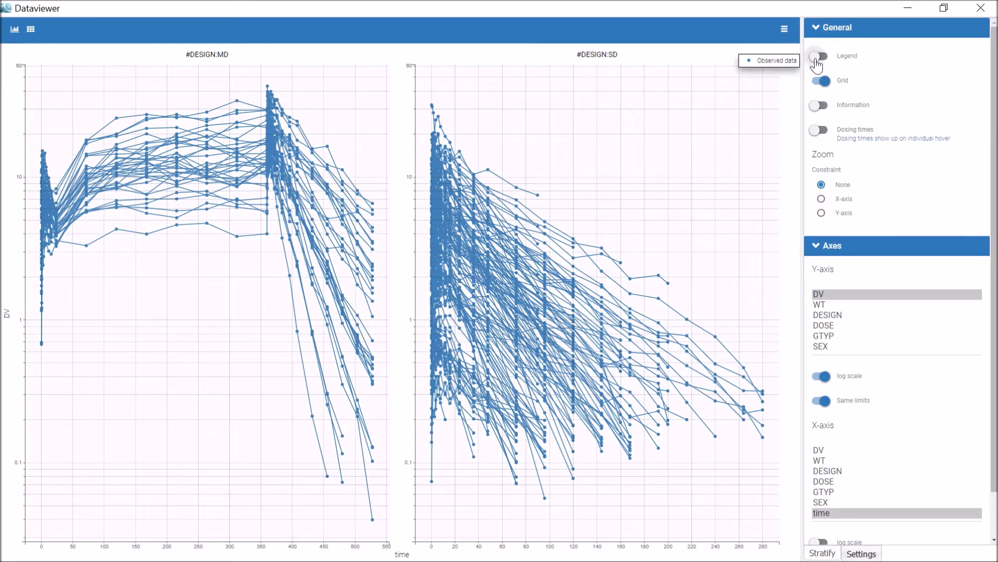
- Colour the curves by DOSE level, with dose 40 shown in purple
{"action": "left_click", "coordinate": [825, 553]}
{"action": "left_click", "coordinate": [830, 146]}
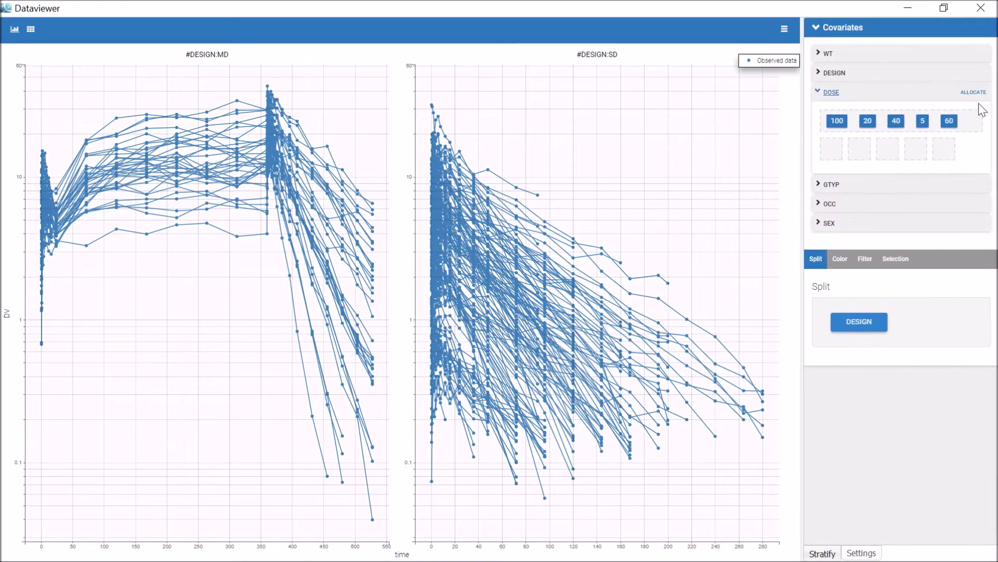
{"action": "left_click", "coordinate": [979, 92]}
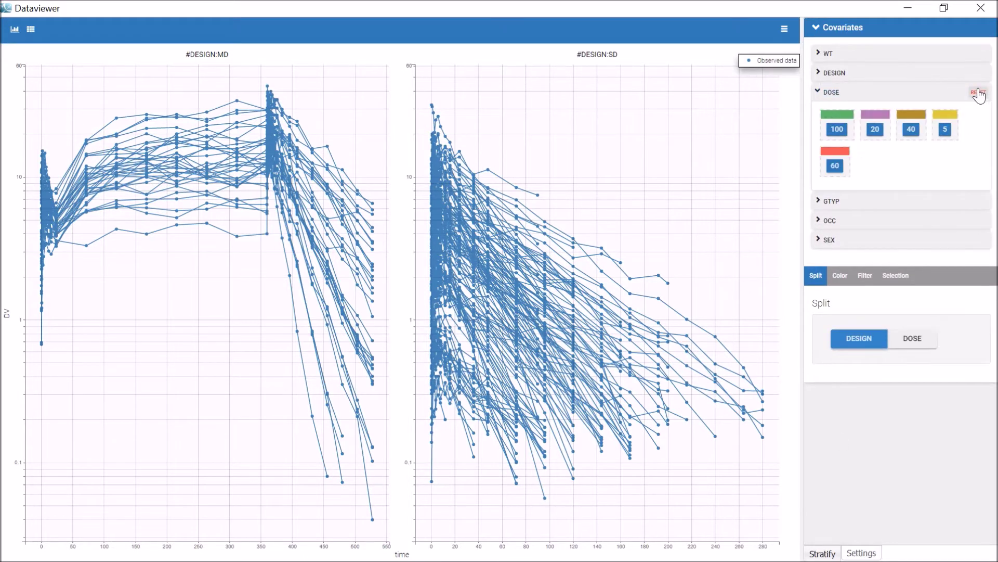
{"action": "left_click", "coordinate": [844, 279]}
{"action": "left_click", "coordinate": [913, 338]}
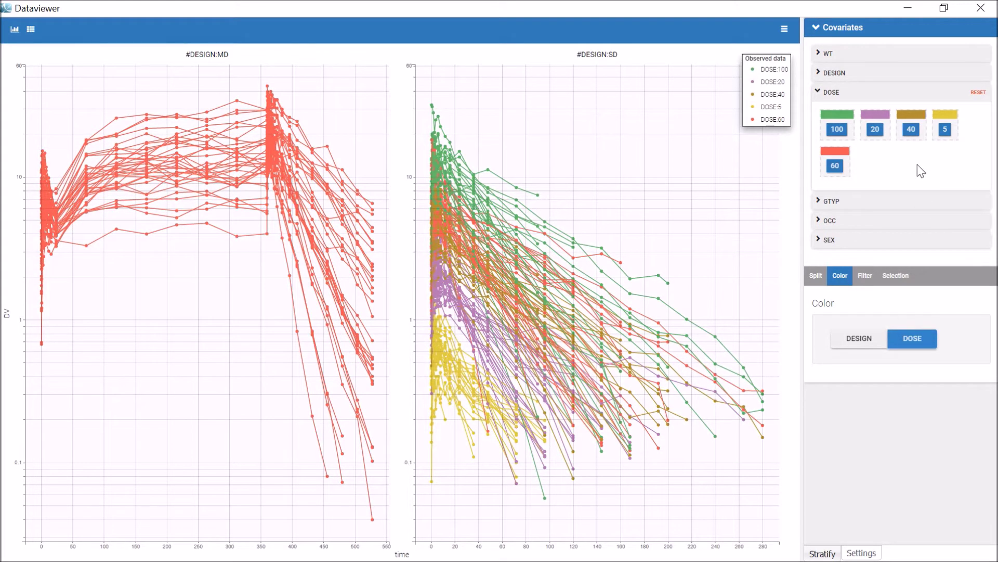
{"action": "left_click_drag", "start_coordinate": [915, 132], "coordinate": [879, 150]}
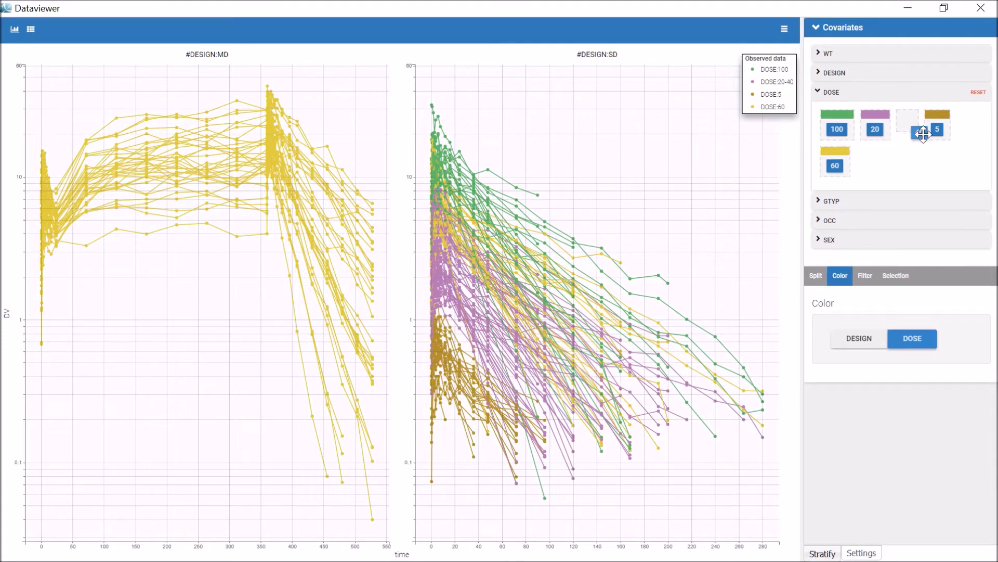
{"action": "left_click_drag", "start_coordinate": [878, 148], "coordinate": [910, 132]}
{"action": "left_click", "coordinate": [920, 119]}
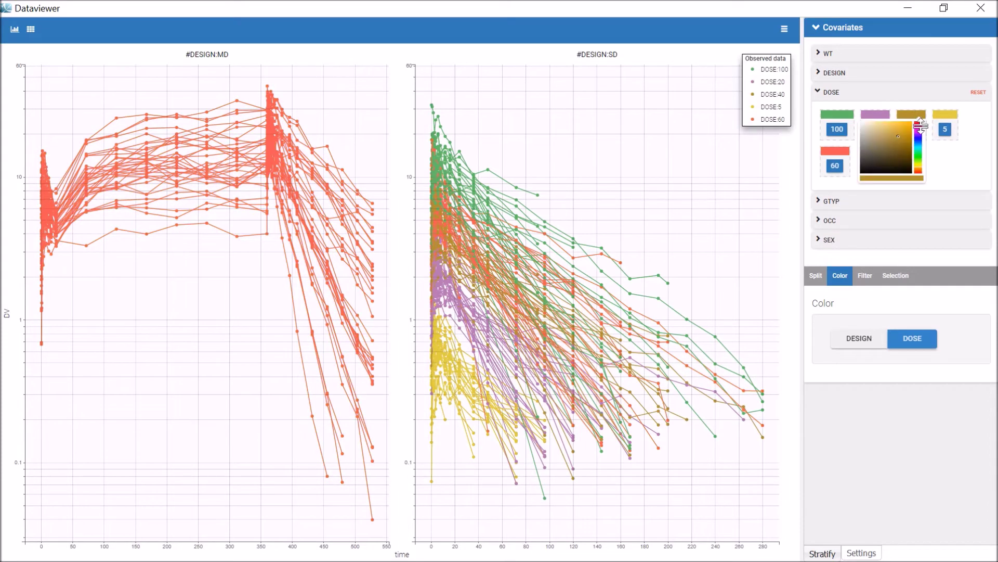
{"action": "left_click", "coordinate": [918, 130]}
{"action": "left_click", "coordinate": [948, 170]}
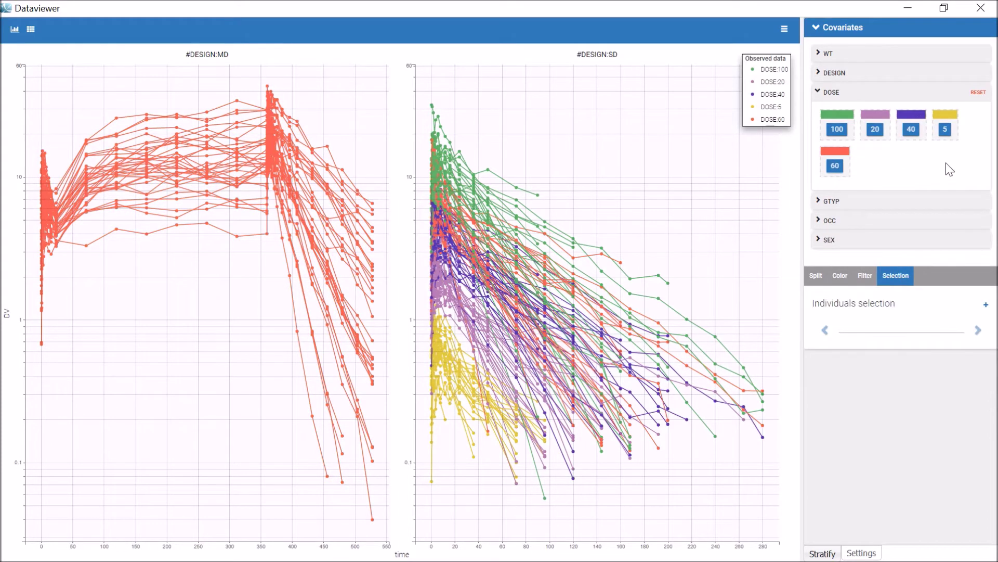
{"action": "left_click", "coordinate": [986, 306]}
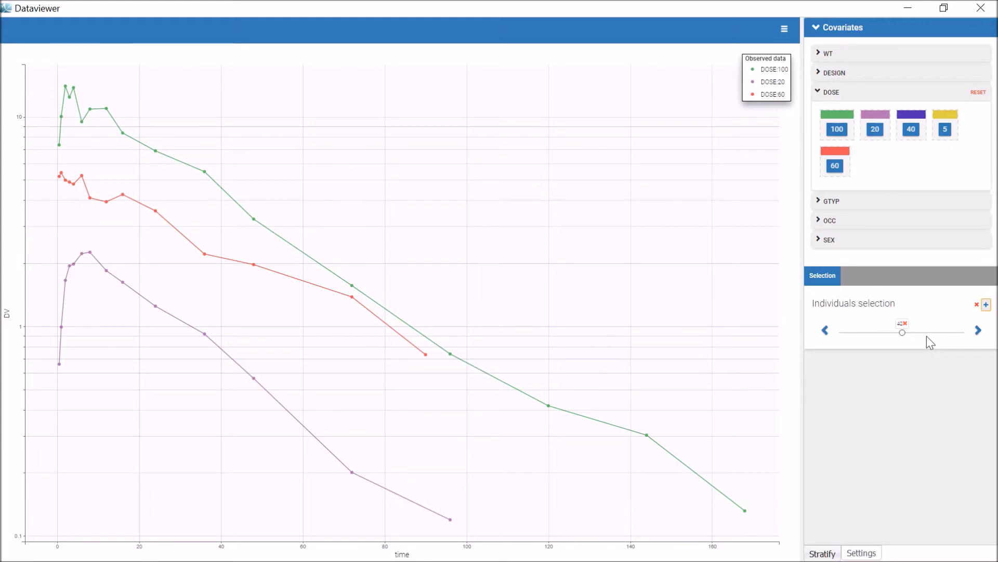
{"action": "left_click", "coordinate": [978, 332]}
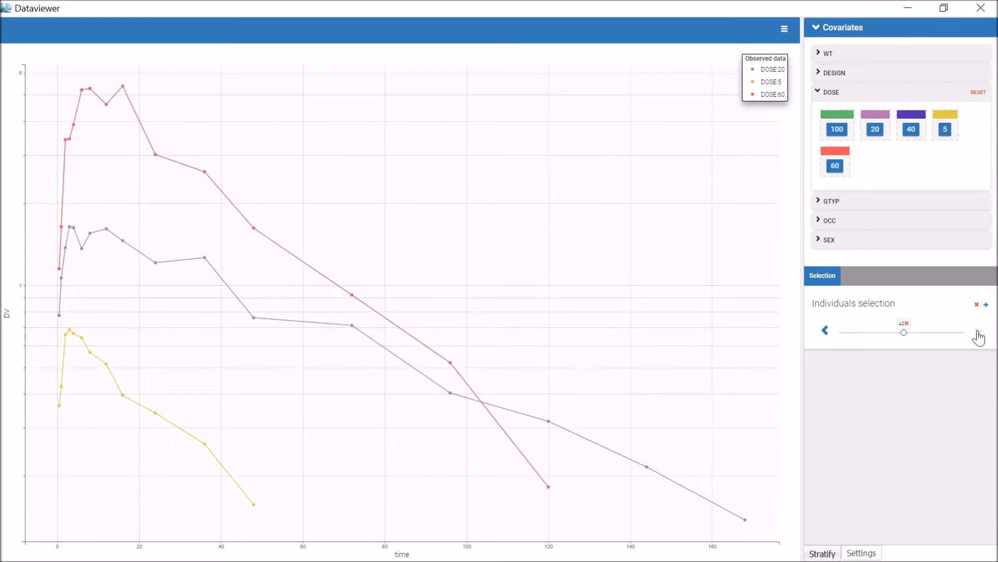
{"action": "left_click_drag", "start_coordinate": [904, 331], "coordinate": [918, 332]}
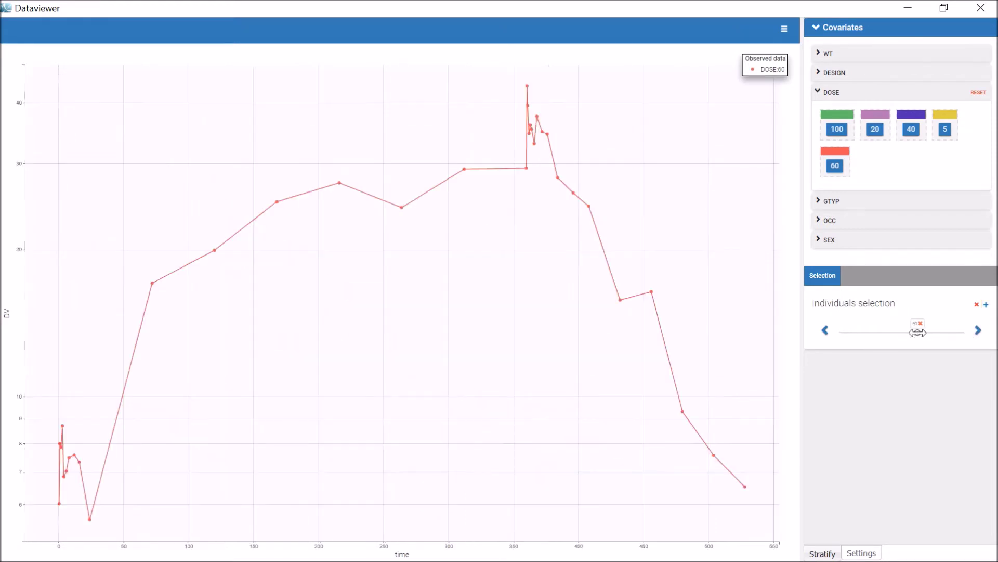
{"action": "left_click", "coordinate": [986, 305]}
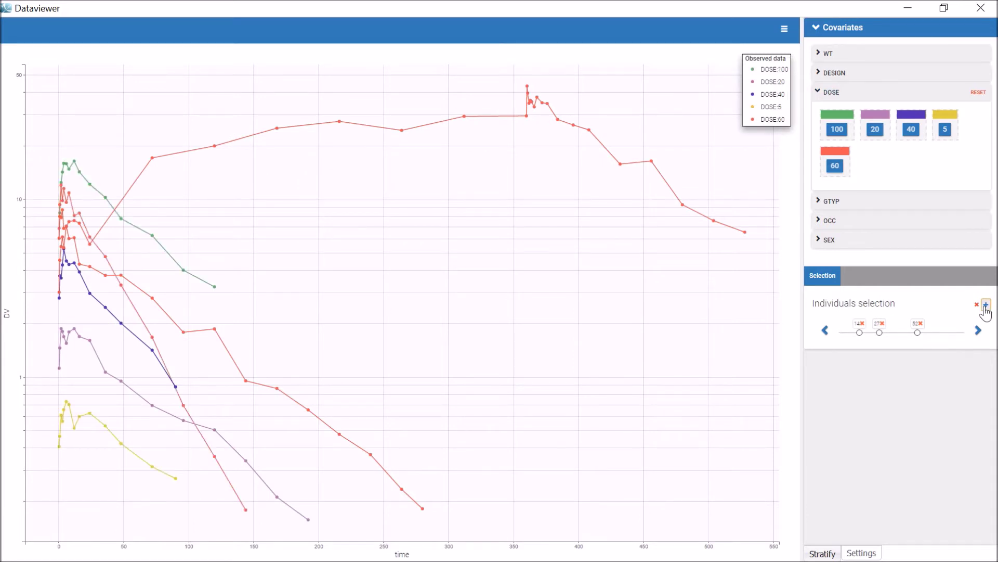
{"action": "left_click", "coordinate": [976, 304]}
- Add DOSE to the panel split and colour the curves by GTYP instead of DOSE
{"action": "left_click", "coordinate": [821, 281]}
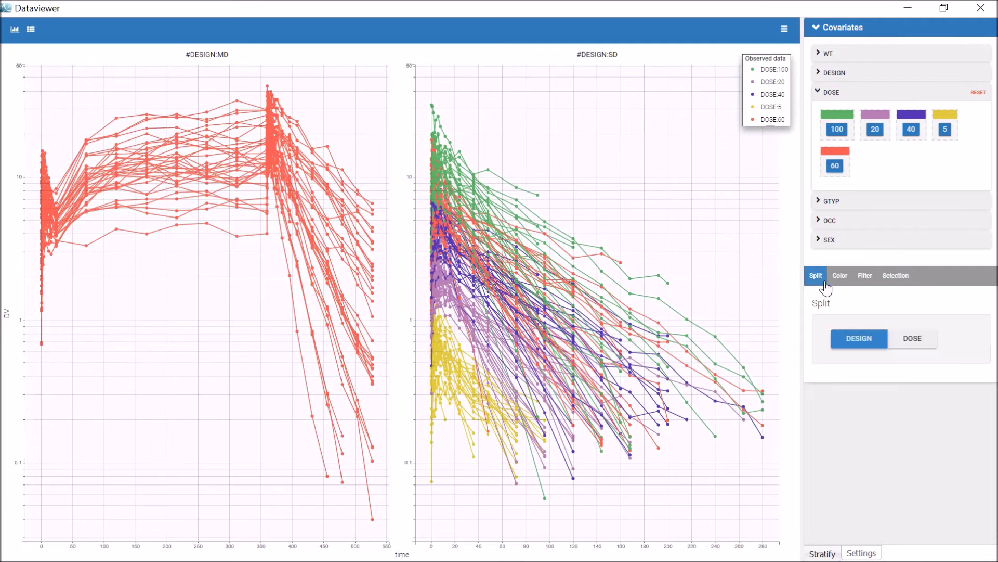
{"action": "left_click", "coordinate": [910, 335]}
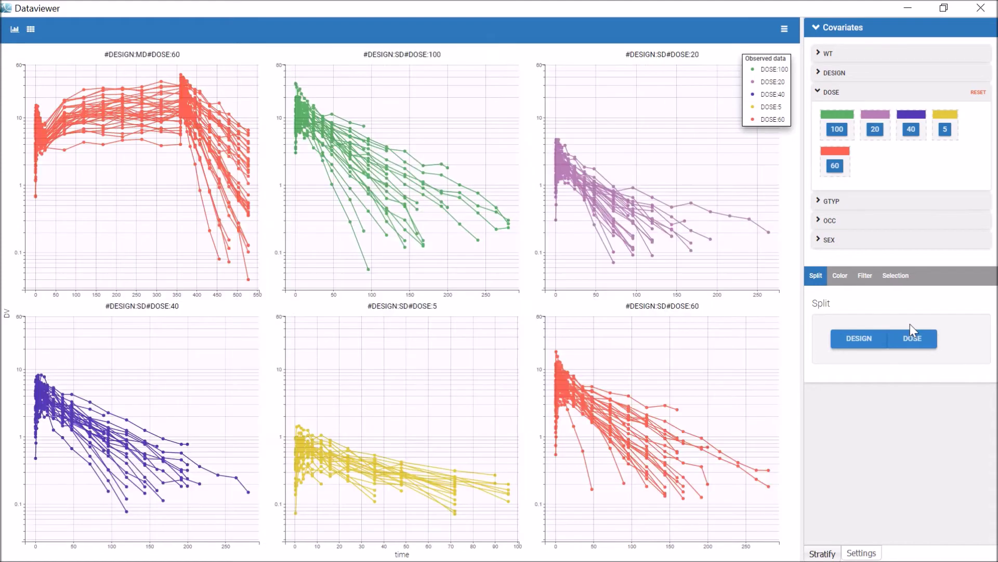
{"action": "left_click", "coordinate": [831, 203]}
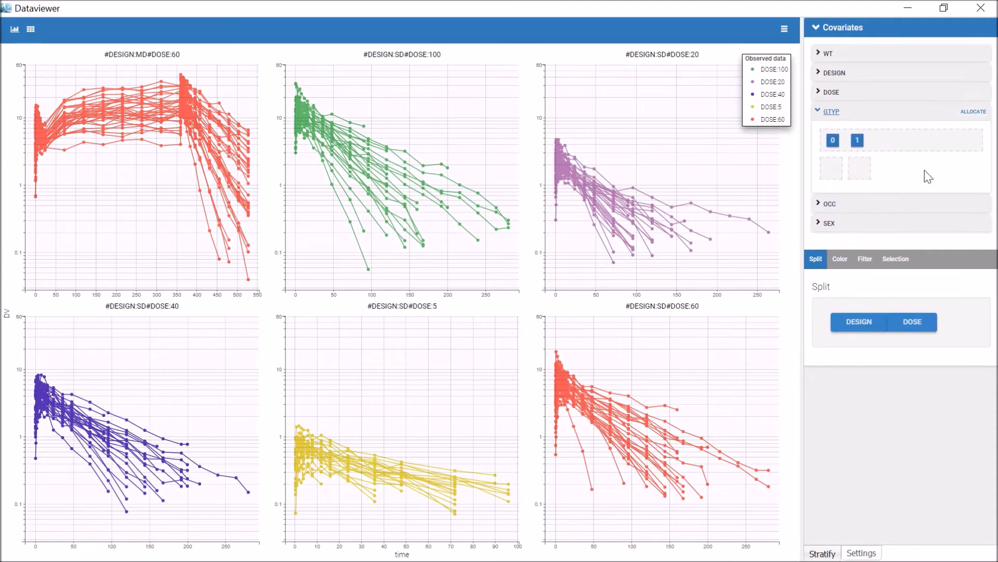
{"action": "left_click", "coordinate": [971, 111]}
{"action": "left_click", "coordinate": [840, 238]}
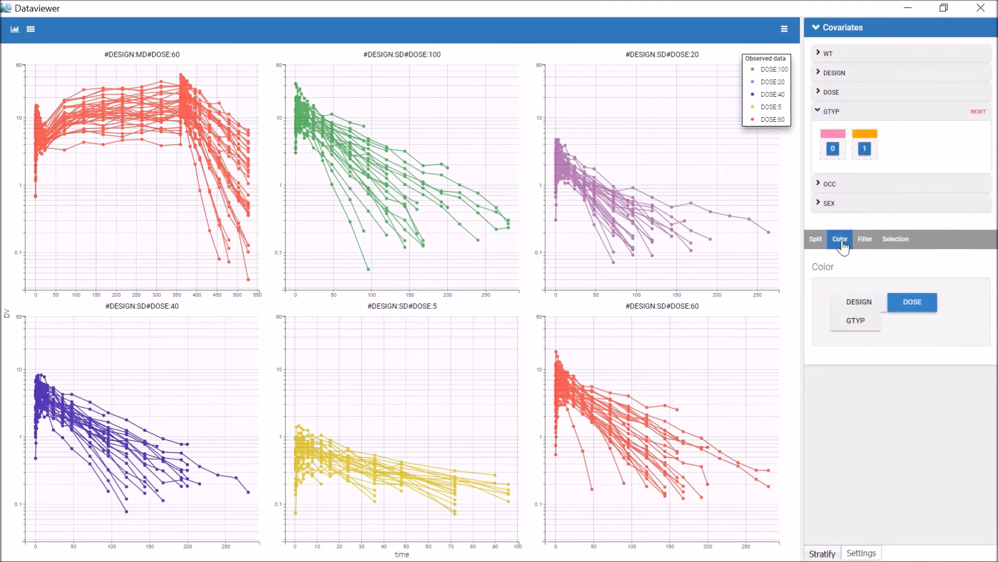
{"action": "left_click", "coordinate": [913, 302]}
{"action": "left_click", "coordinate": [863, 326]}
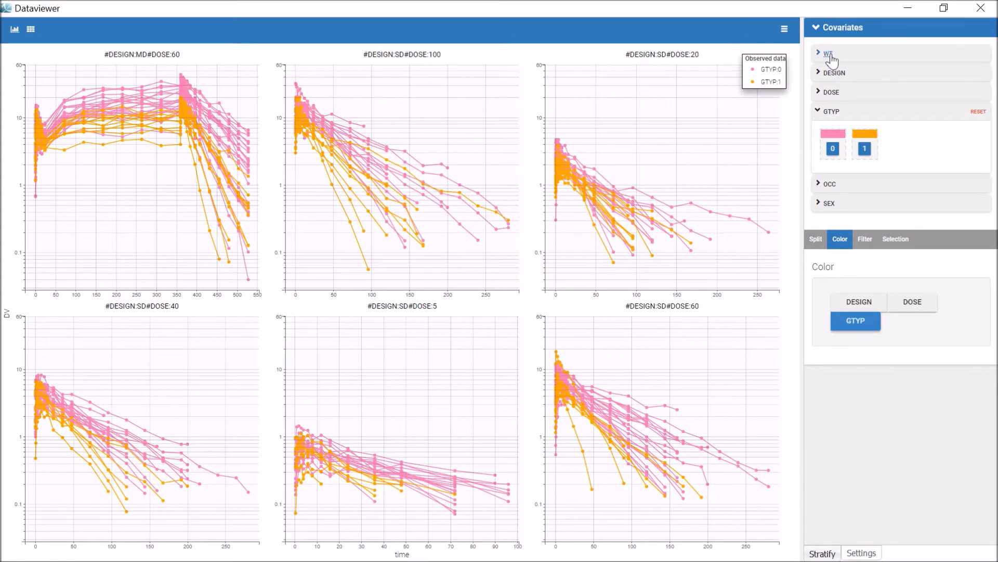
- Show only GTYP 0 individuals and remove the GTYP colouring
{"action": "left_click", "coordinate": [865, 239]}
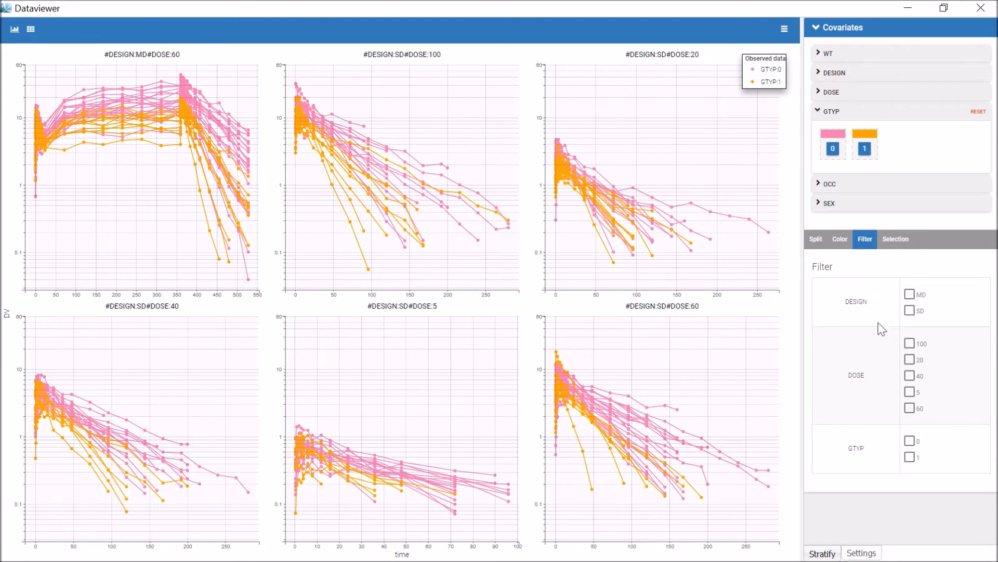
{"action": "left_click", "coordinate": [911, 442]}
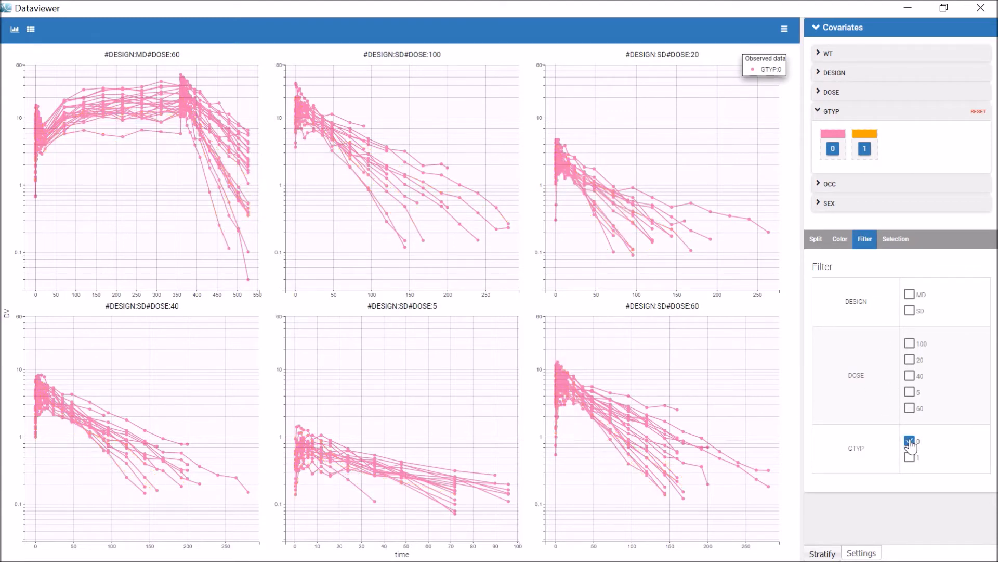
{"action": "left_click", "coordinate": [843, 242]}
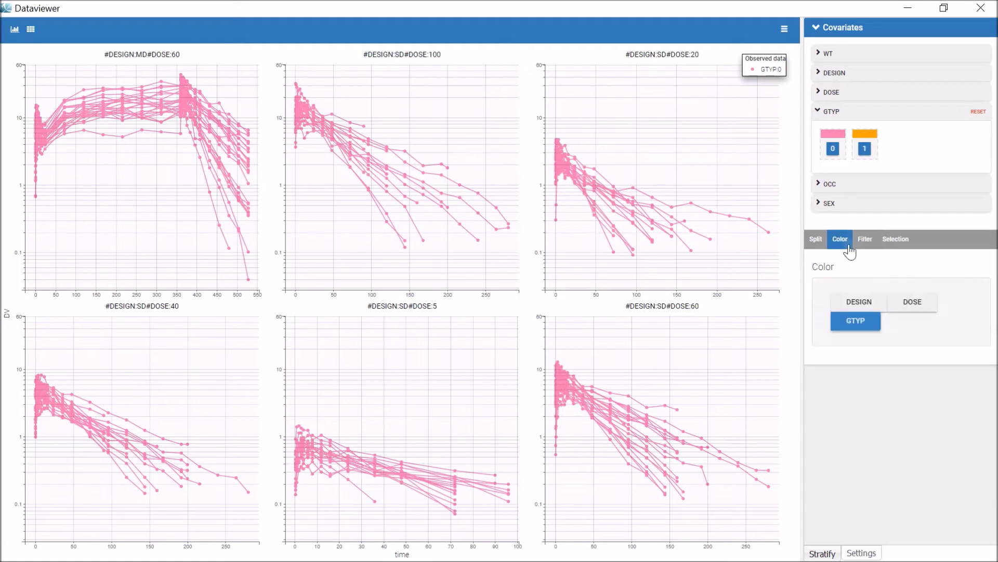
{"action": "left_click", "coordinate": [874, 326]}
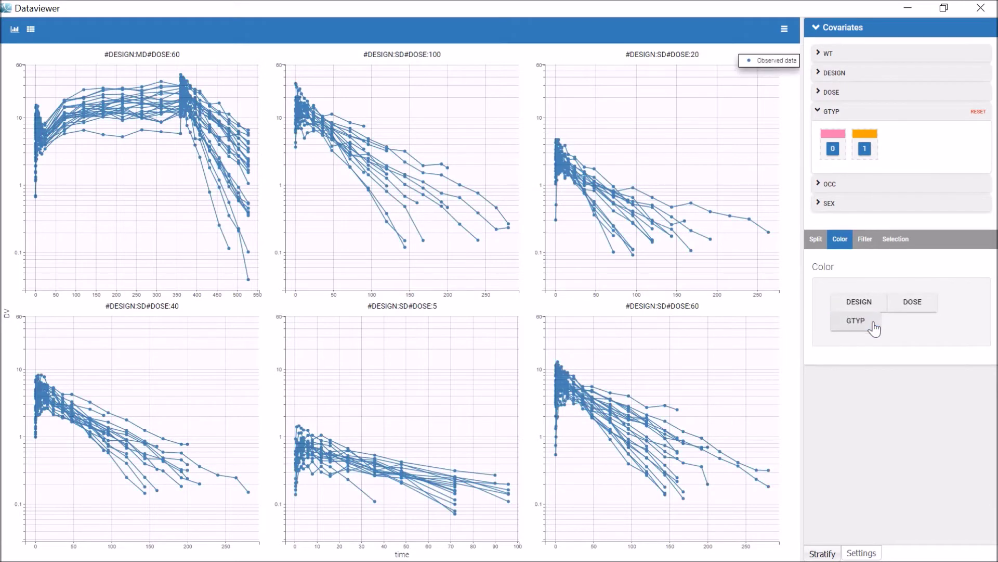
- Bin WT into three equal-count ranges, colouring the curves by them, then uncolouring
{"action": "left_click", "coordinate": [828, 55]}
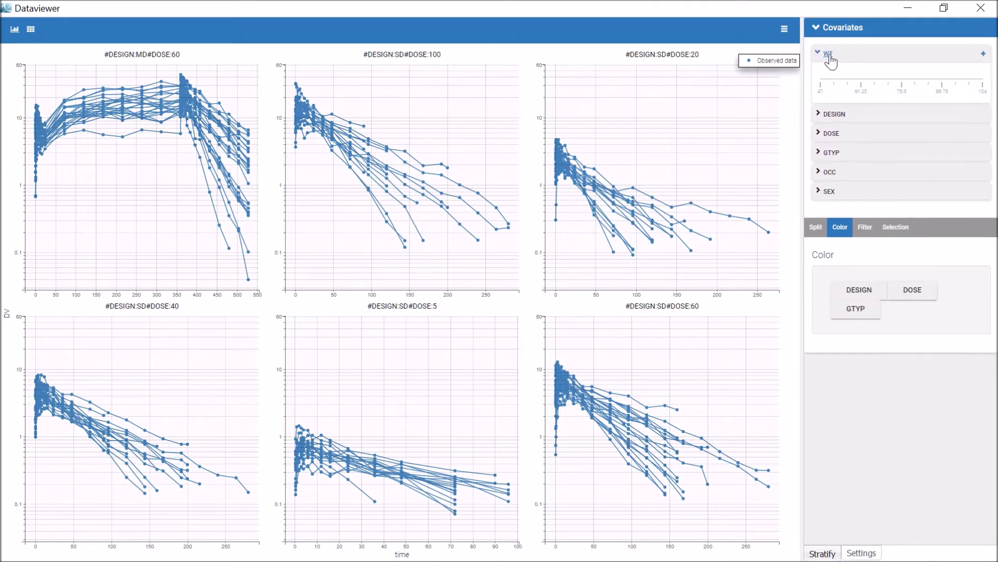
{"action": "left_click", "coordinate": [983, 55]}
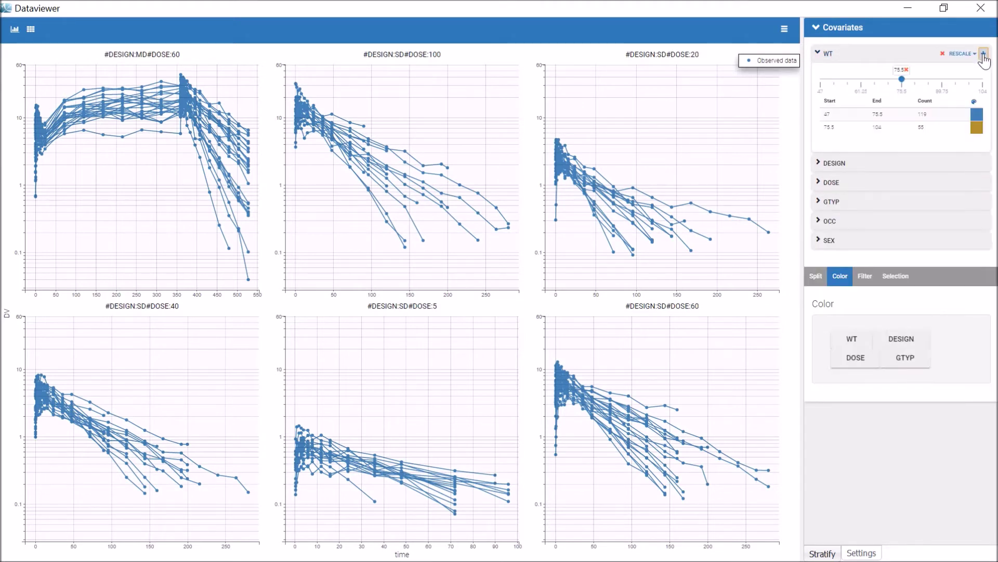
{"action": "left_click", "coordinate": [984, 55]}
{"action": "left_click_drag", "start_coordinate": [902, 79], "coordinate": [907, 80]}
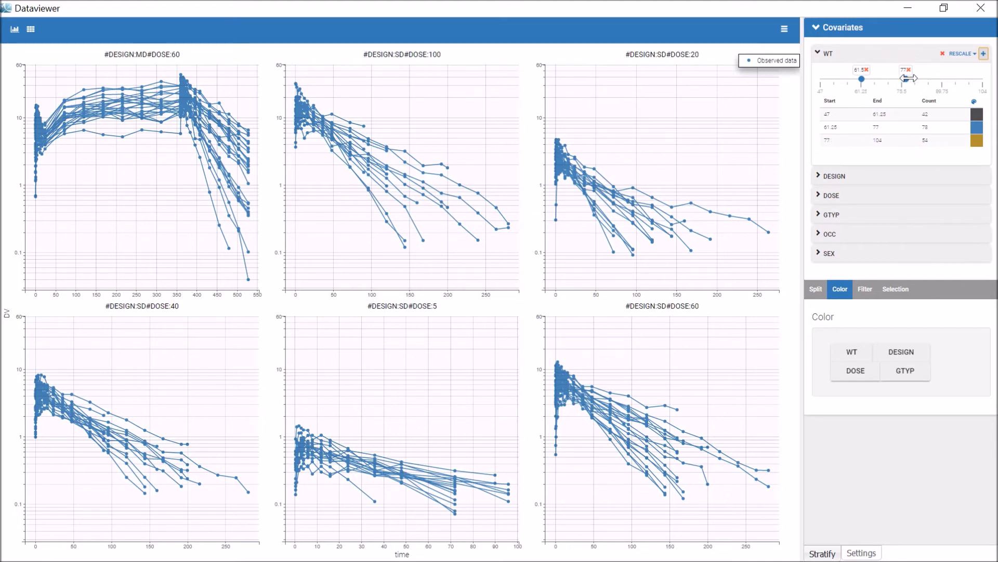
{"action": "left_click", "coordinate": [958, 60]}
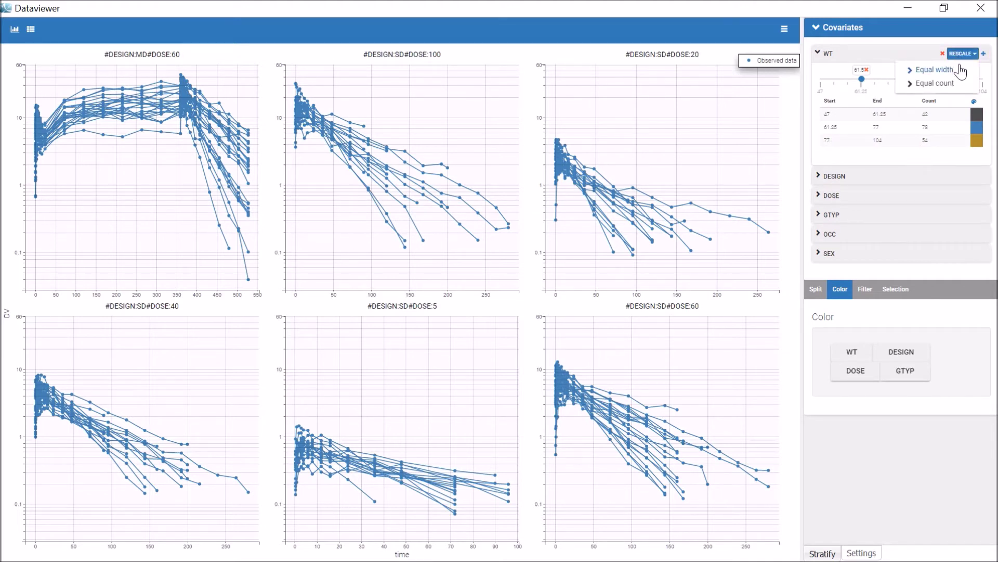
{"action": "left_click", "coordinate": [960, 84]}
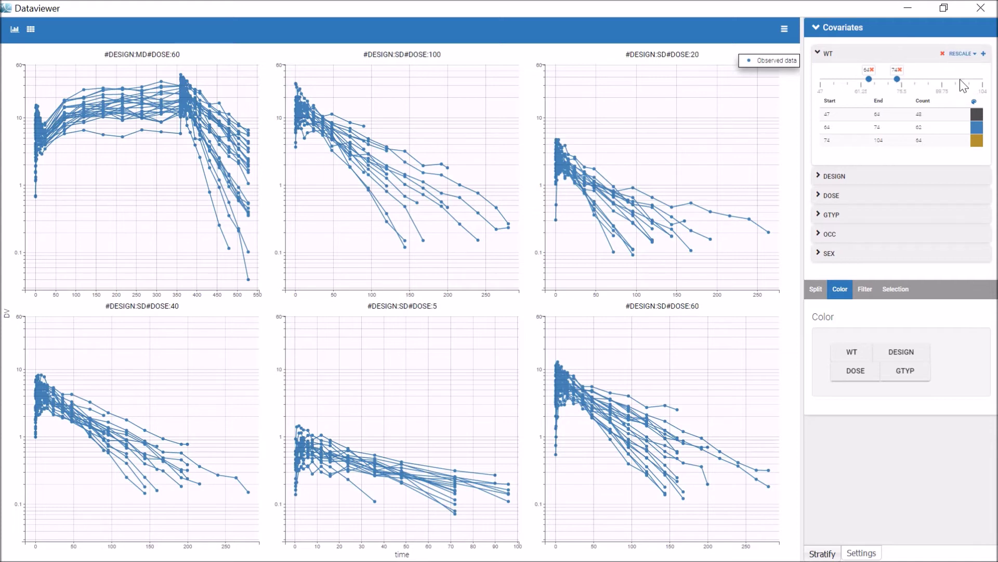
{"action": "left_click", "coordinate": [854, 352]}
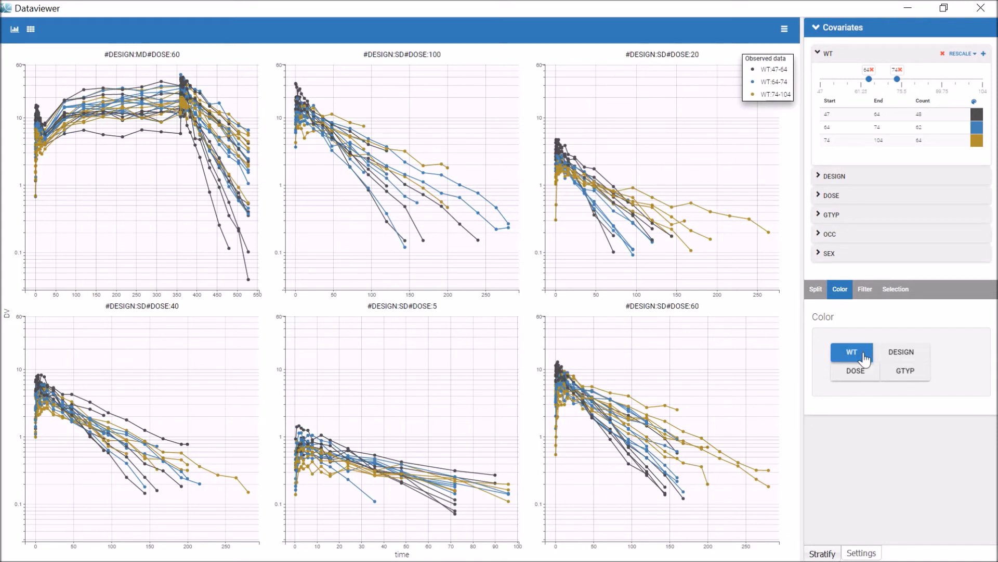
{"action": "left_click", "coordinate": [862, 357]}
- Colour the Dataviewer curves by SEX (F and M), then go to the Plots tab
{"action": "left_click", "coordinate": [835, 253]}
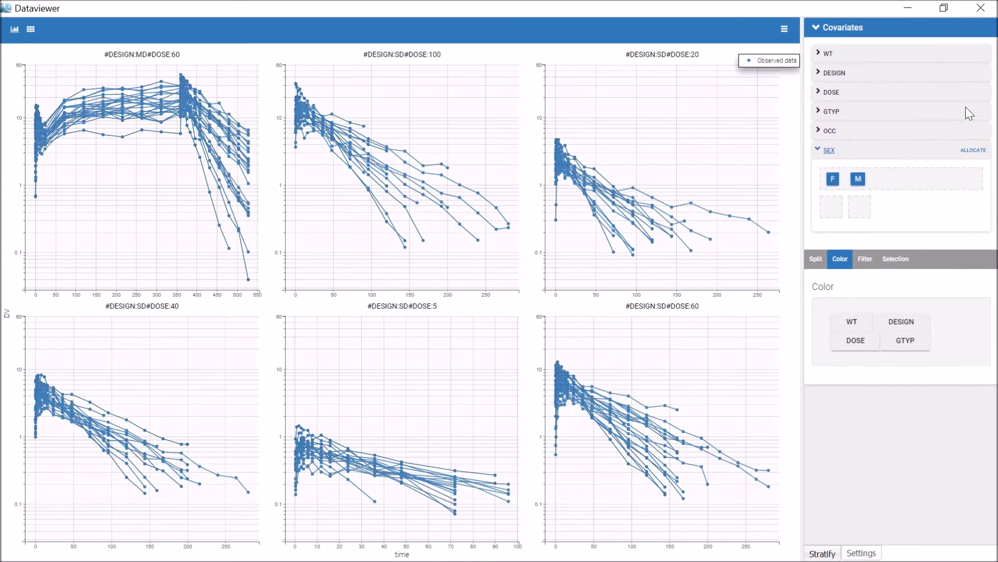
{"action": "left_click", "coordinate": [974, 151]}
{"action": "left_click", "coordinate": [853, 343]}
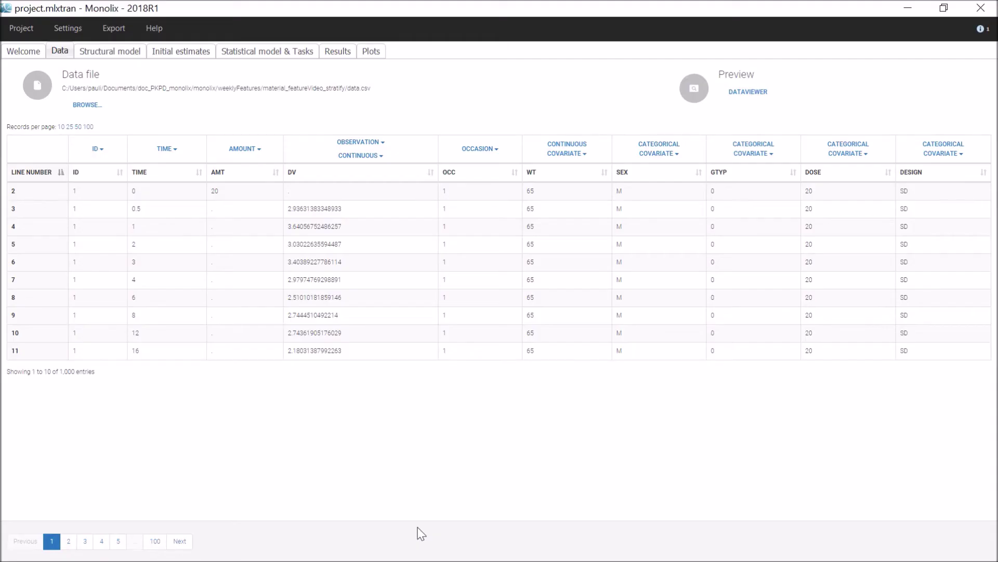
{"action": "left_click", "coordinate": [373, 55]}
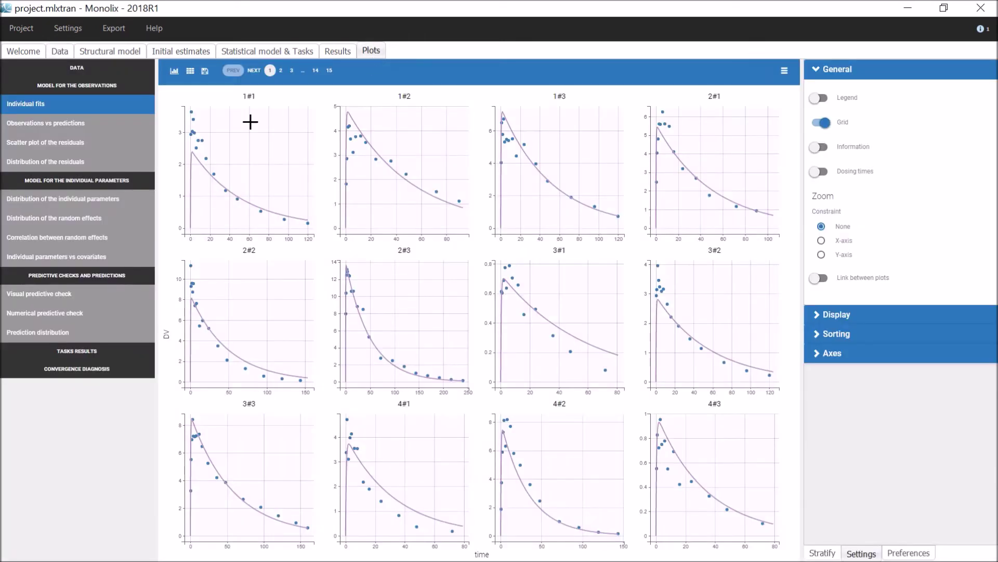
- Split the residuals scatter plot into MD and SD panels and colour its points by DOSE
{"action": "left_click", "coordinate": [111, 144]}
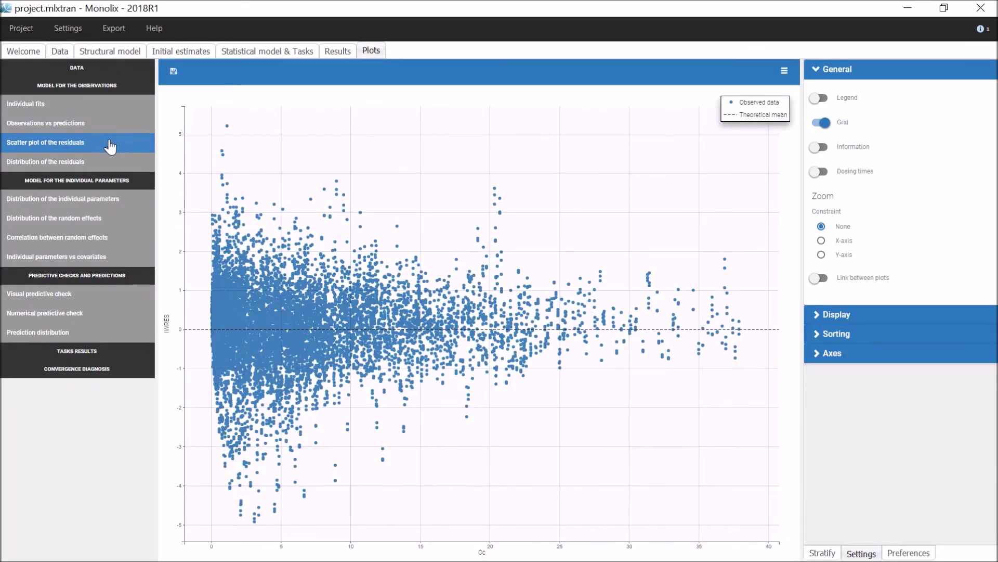
{"action": "left_click", "coordinate": [822, 553]}
{"action": "left_click", "coordinate": [832, 117]}
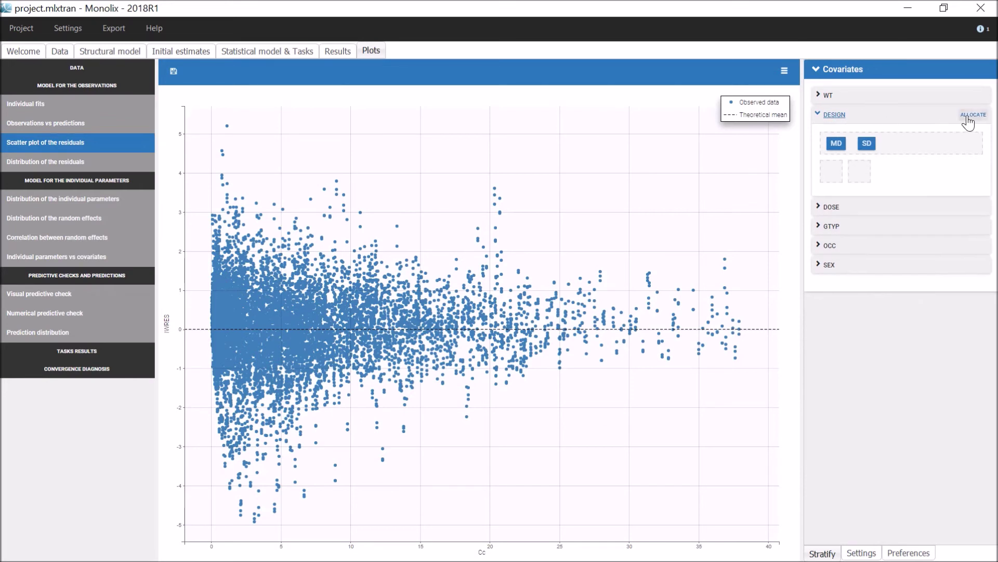
{"action": "left_click", "coordinate": [972, 115]}
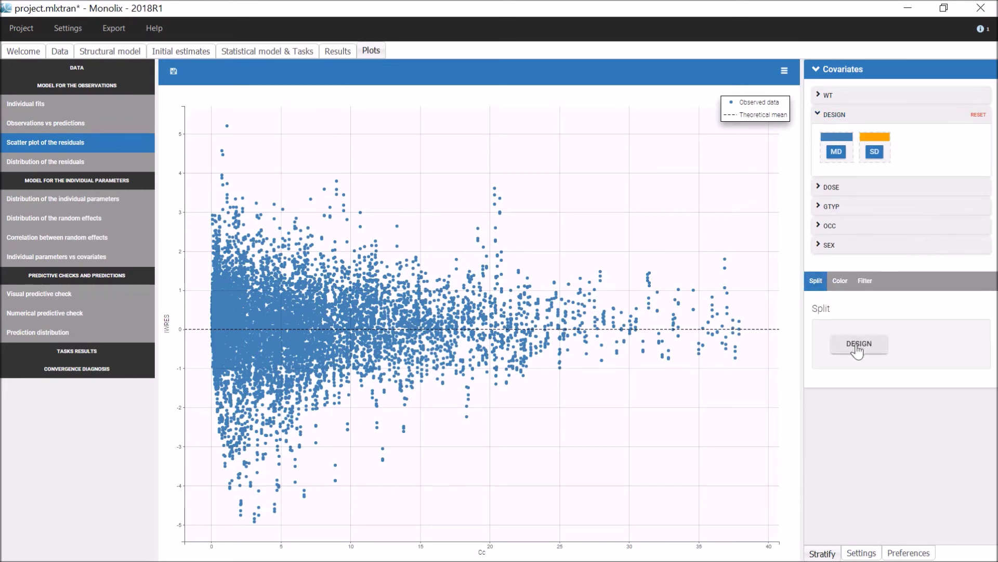
{"action": "left_click", "coordinate": [858, 346]}
{"action": "left_click", "coordinate": [831, 187]}
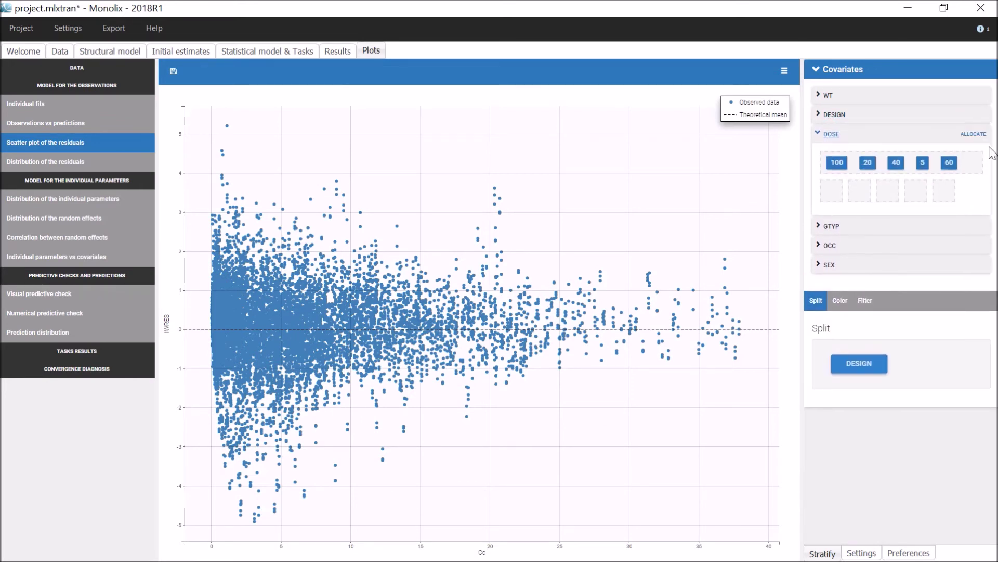
{"action": "left_click", "coordinate": [975, 134]}
{"action": "left_click", "coordinate": [837, 317]}
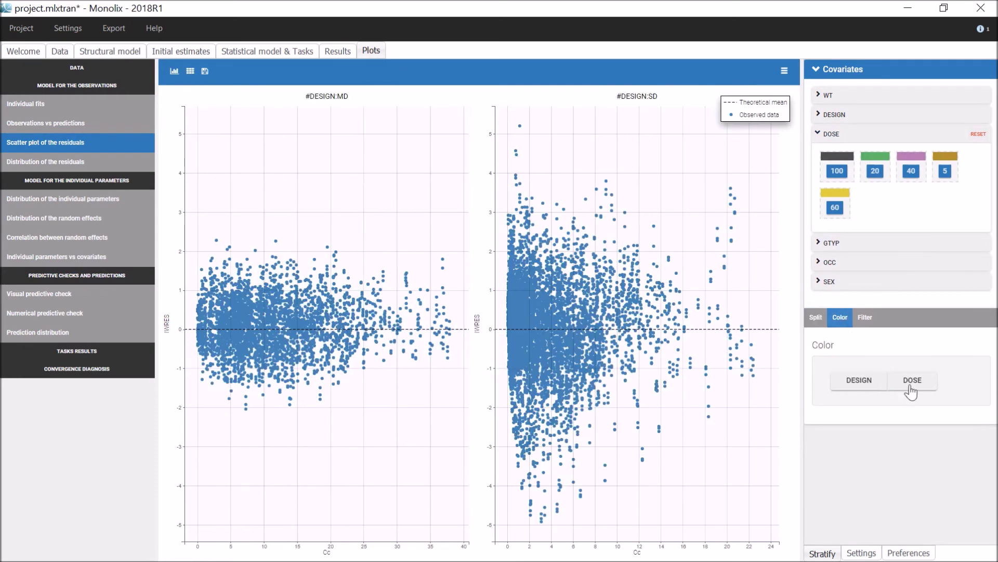
{"action": "left_click", "coordinate": [912, 382]}
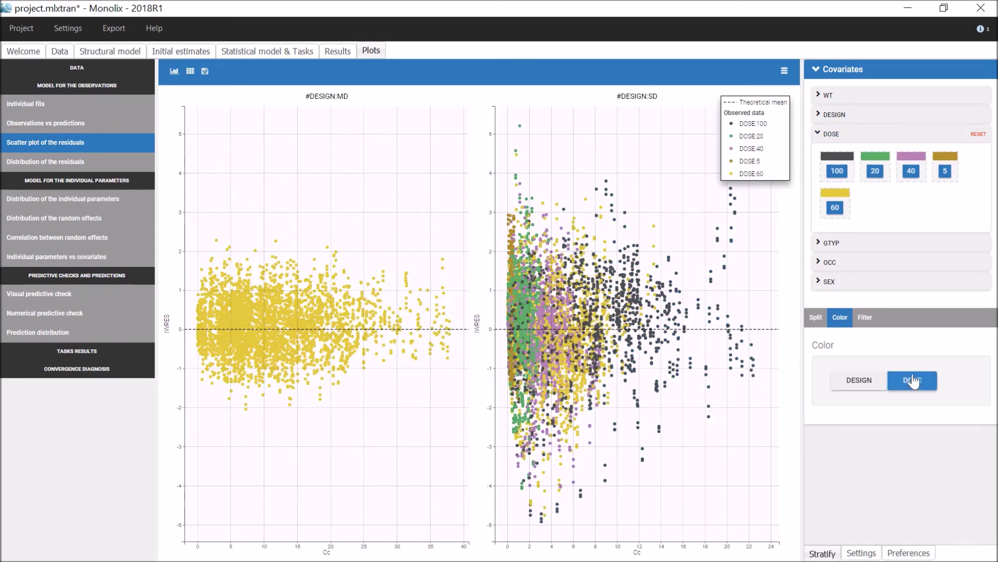
- Split the individual parameter distribution histograms by GTYP
{"action": "left_click", "coordinate": [127, 200]}
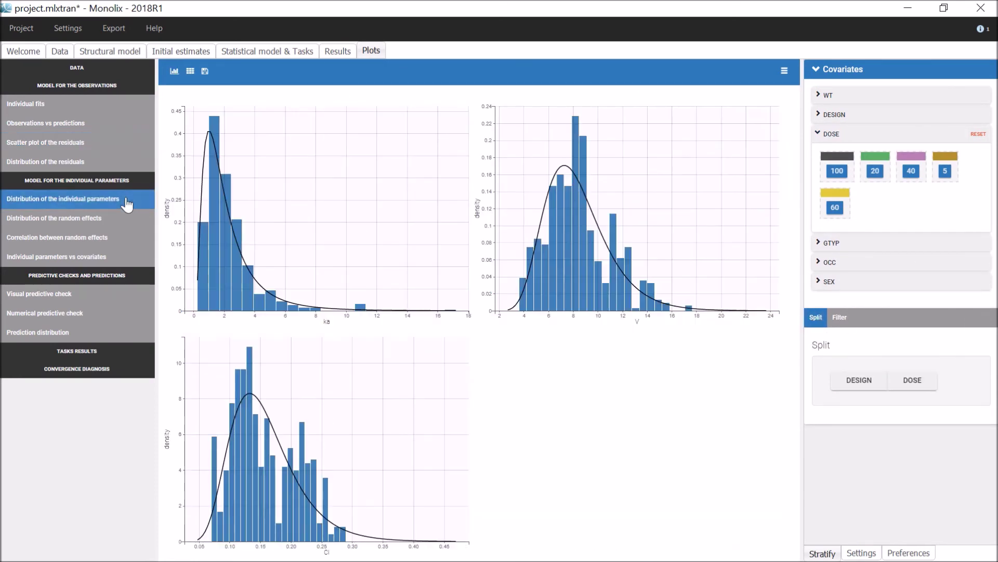
{"action": "left_click", "coordinate": [833, 245]}
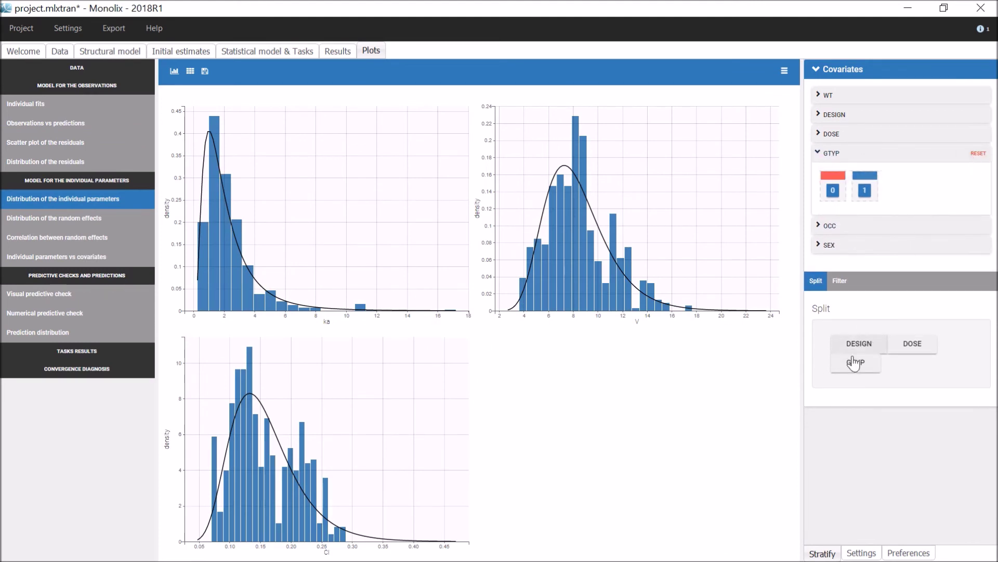
{"action": "left_click", "coordinate": [854, 362]}
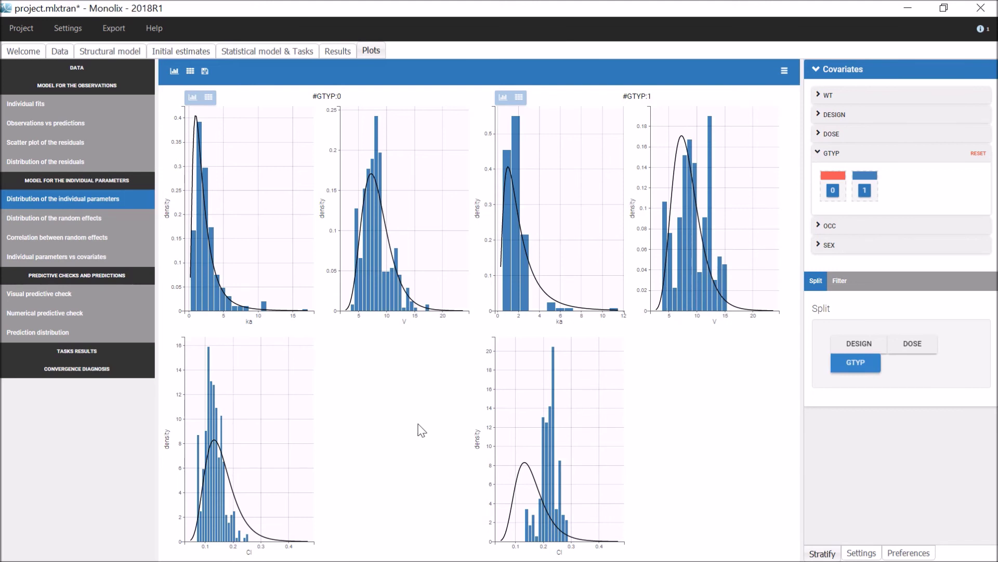
- Show the visual predictive check split into MD and SD panels
{"action": "left_click", "coordinate": [142, 296]}
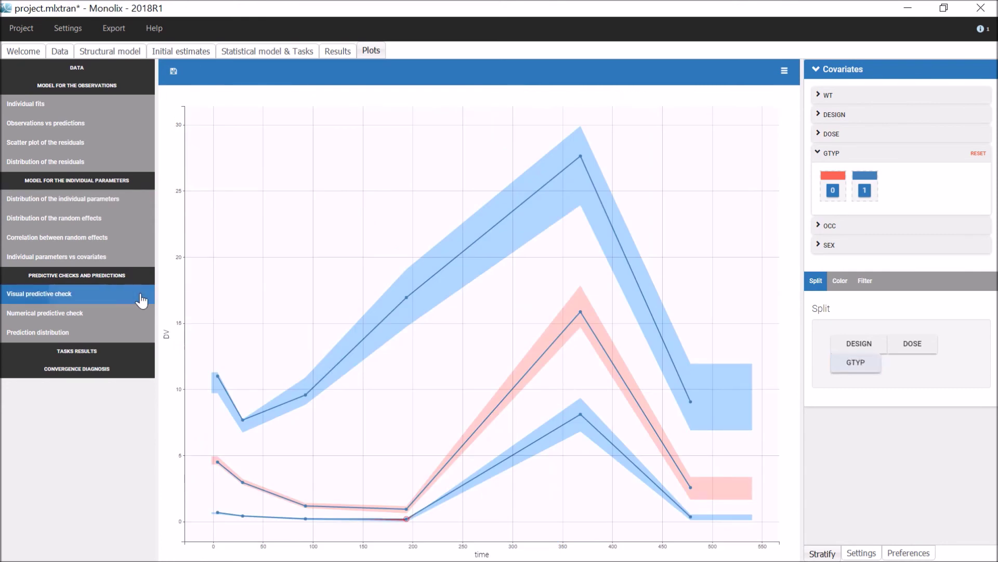
{"action": "left_click", "coordinate": [860, 345]}
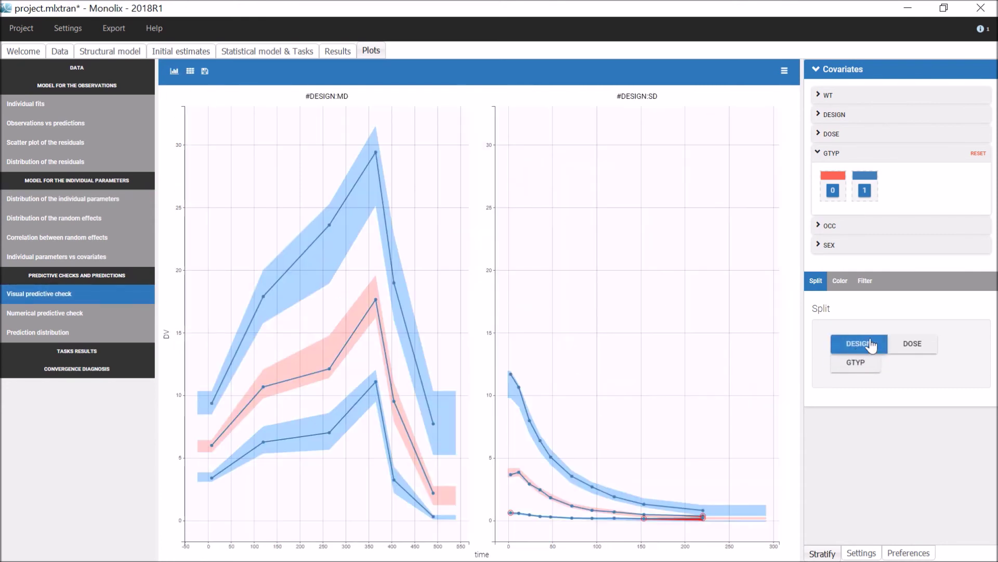
{"action": "left_click", "coordinate": [21, 28]}
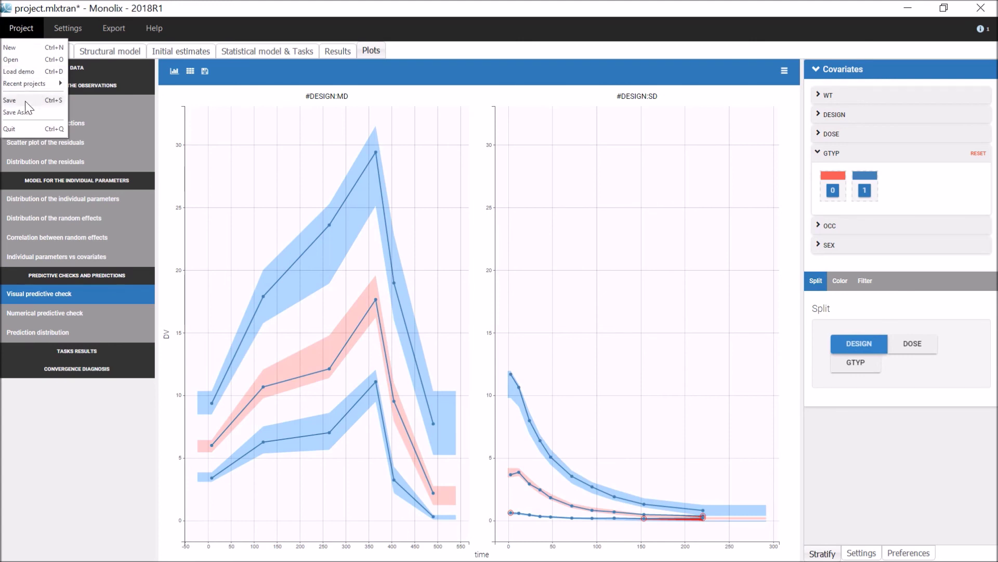
- Save the project and check the project_stratify folder contents in File Explorer
{"action": "left_click", "coordinate": [22, 101]}
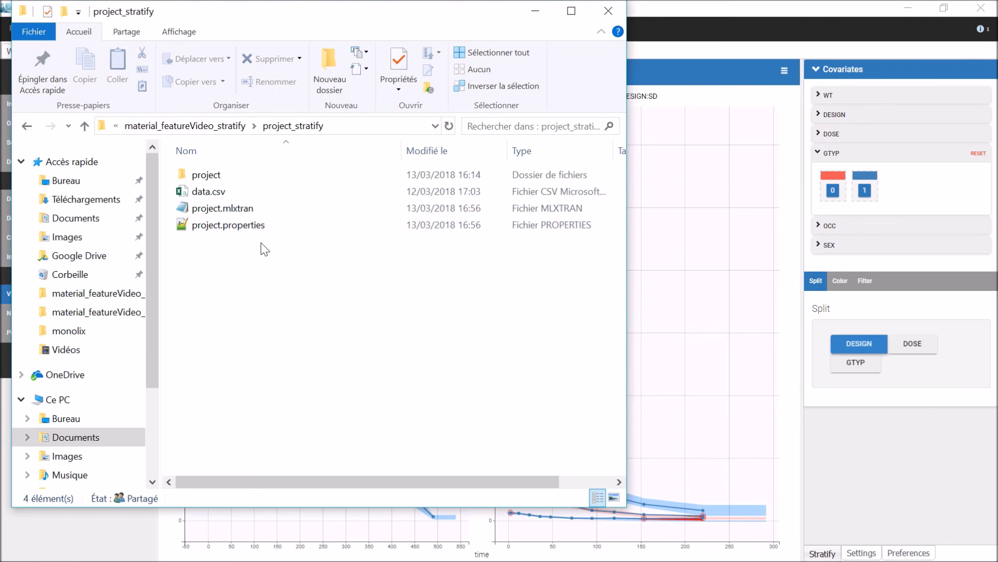
{"action": "left_click", "coordinate": [88, 551]}
- Reopen project.mlxtran, regenerate the plots, and display the residuals scatter plot
{"action": "left_click", "coordinate": [21, 28]}
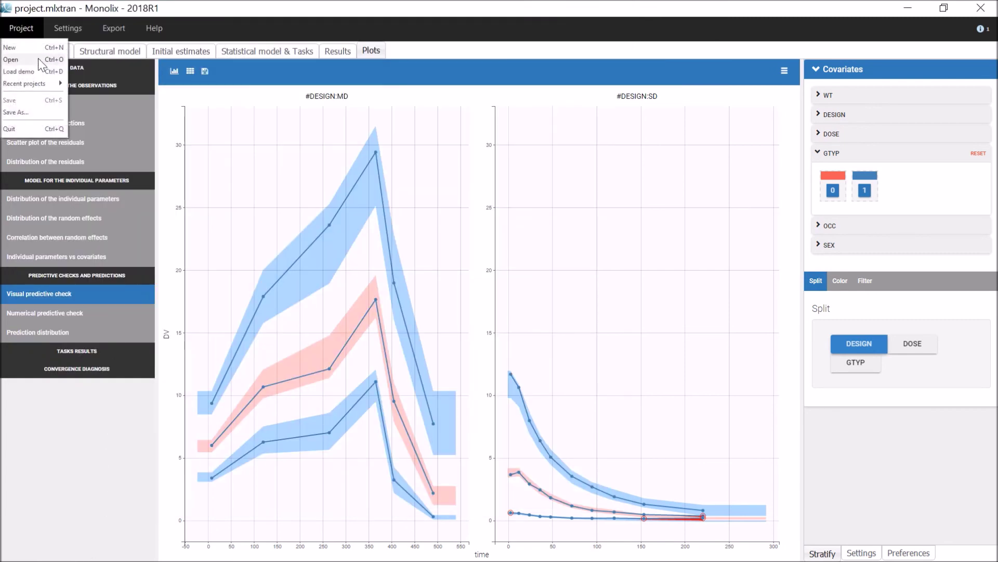
{"action": "left_click", "coordinate": [38, 59]}
{"action": "double_click", "coordinate": [219, 145]}
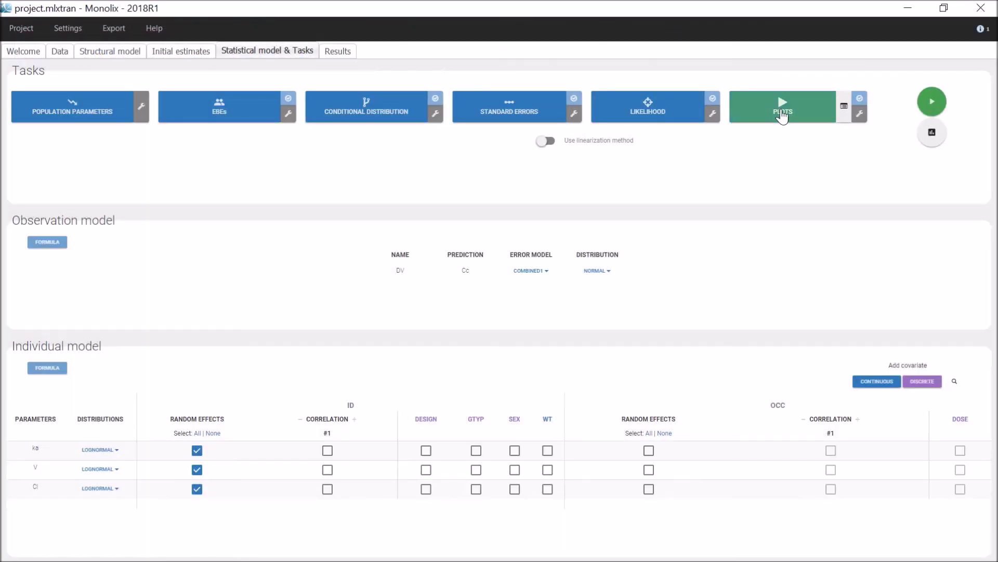
{"action": "left_click", "coordinate": [782, 107]}
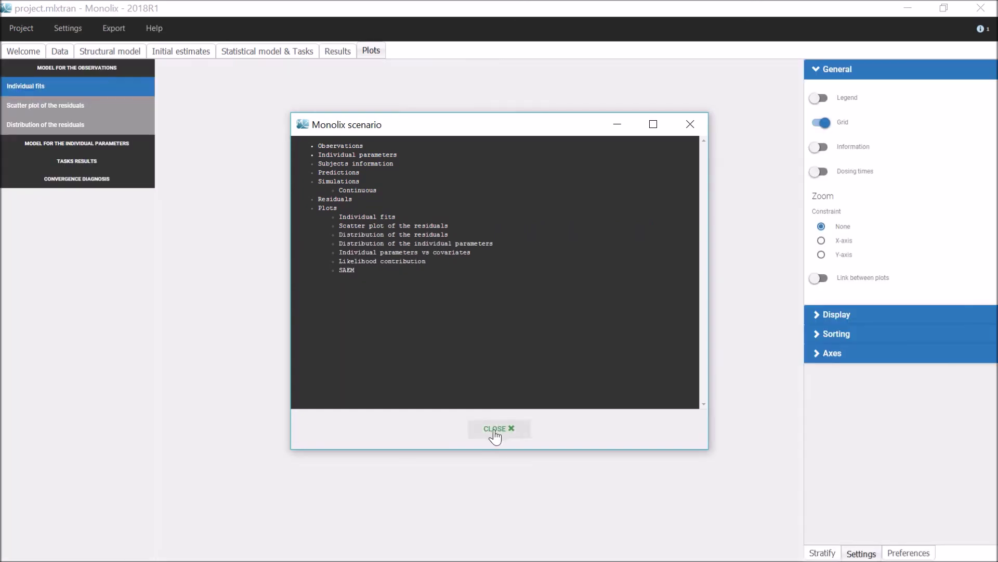
{"action": "left_click", "coordinate": [495, 429]}
{"action": "left_click", "coordinate": [113, 106]}
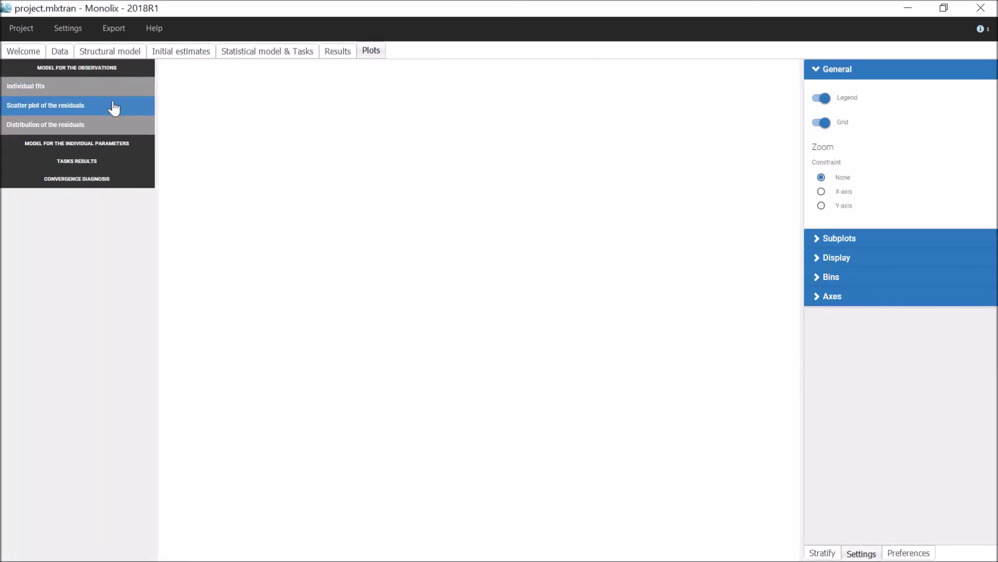